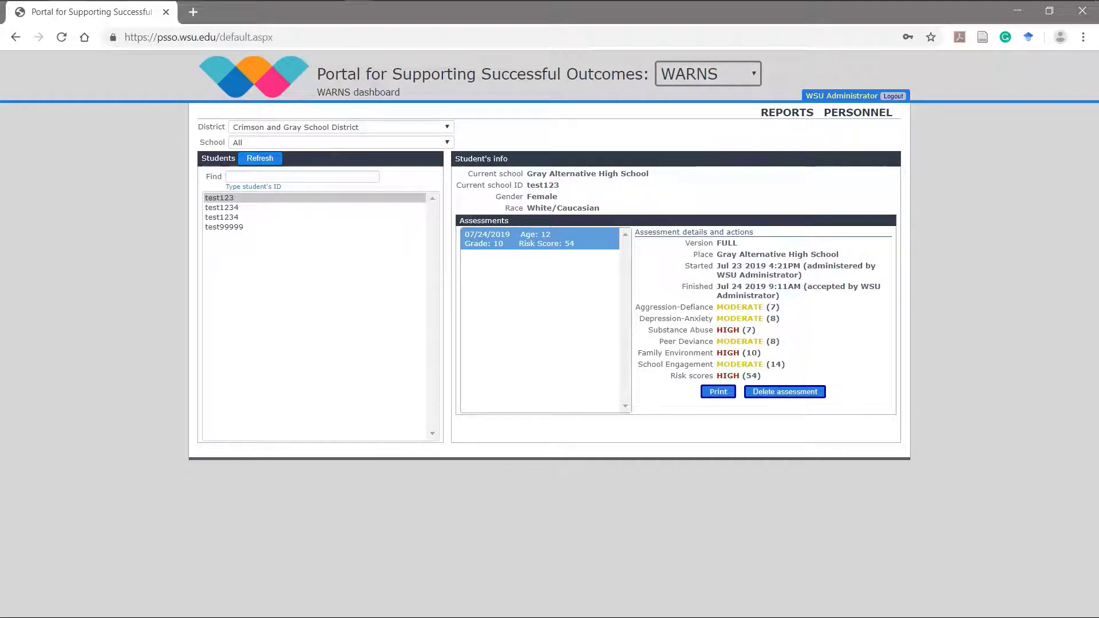
Step: Keep WARNS selected as the assessment program so the dashboard's student list reloads
left_click(709, 74)
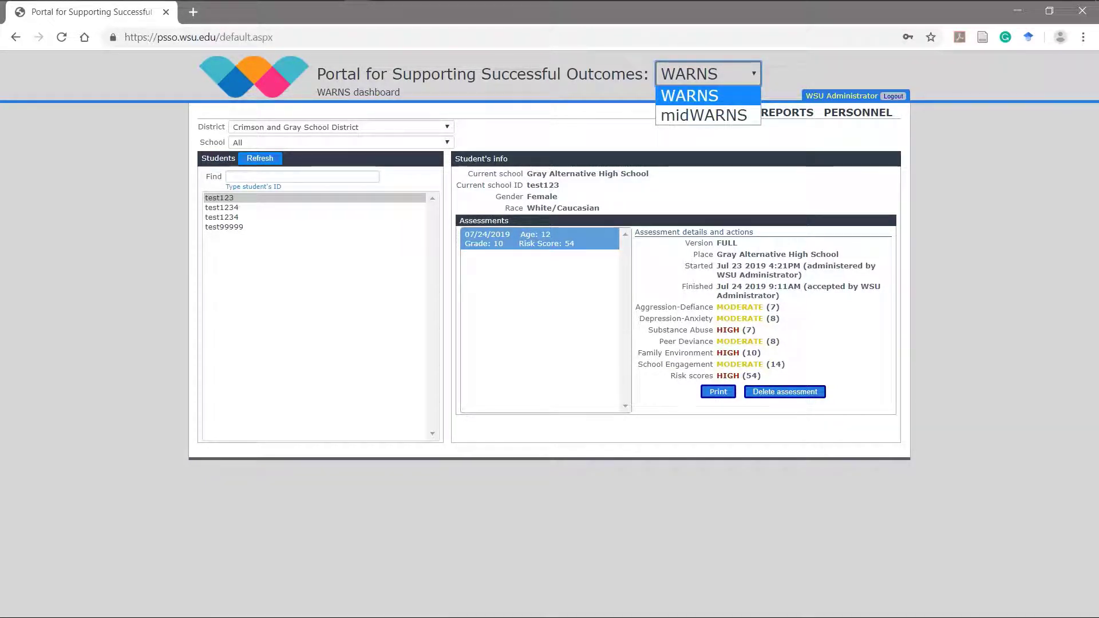
key("Return")
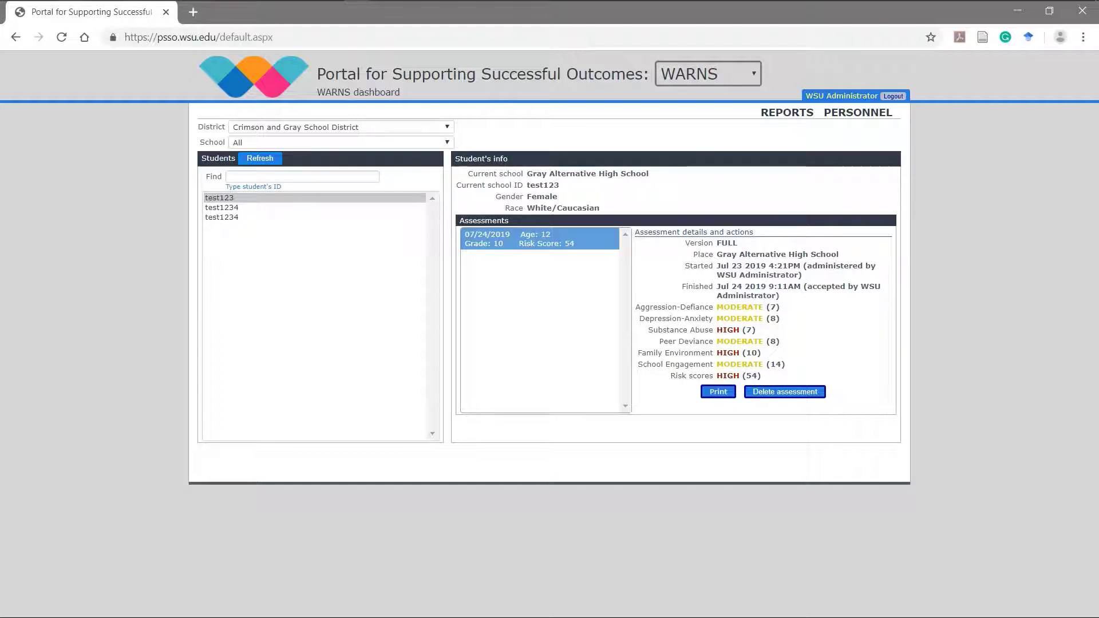
Step: Open student test1234 and view the Risk Score 19, 29 and 55 assessment details
left_click(222, 207)
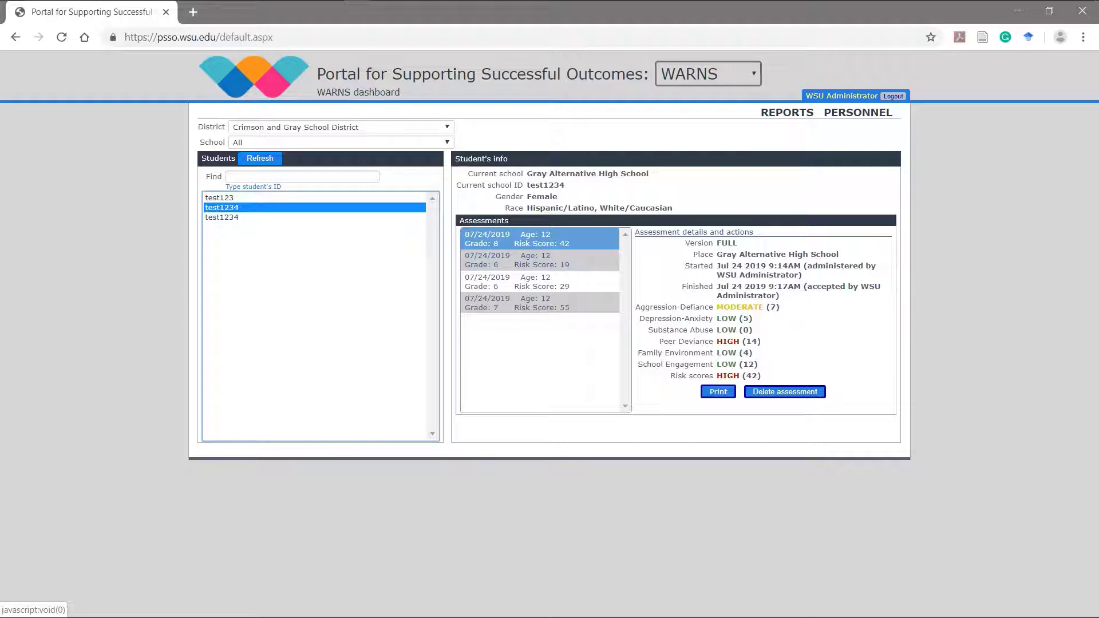
left_click(539, 260)
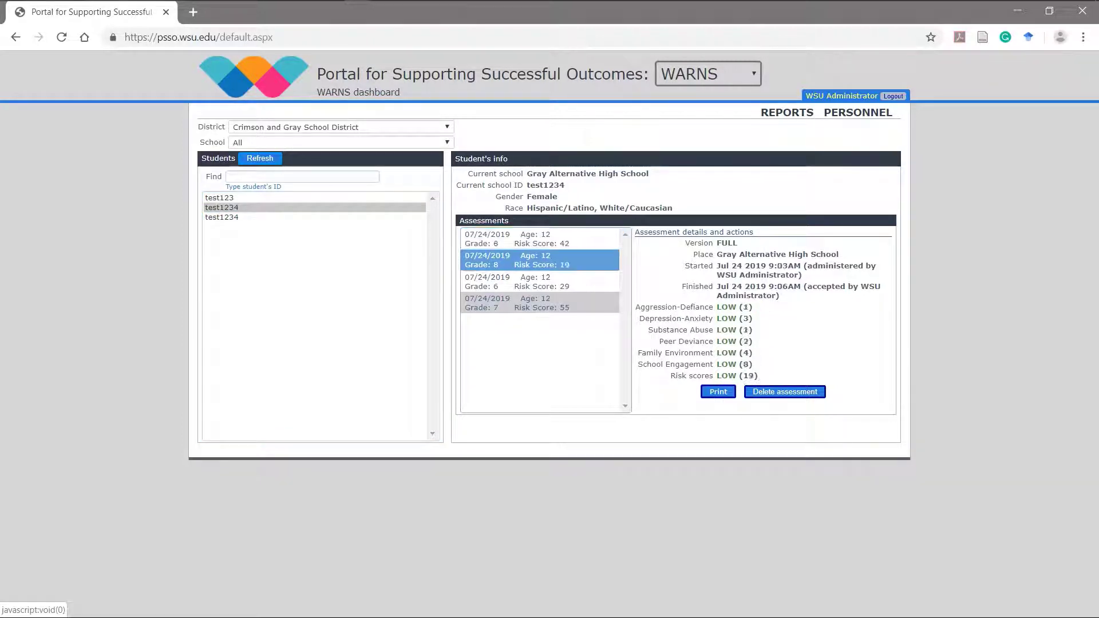
left_click(539, 282)
left_click(540, 303)
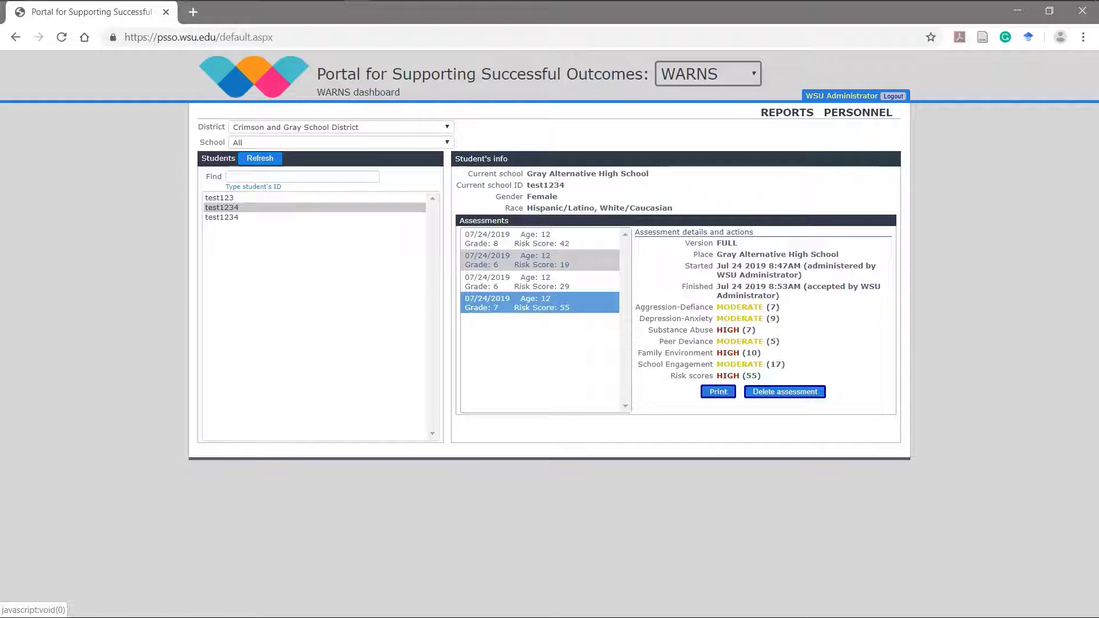
left_click(718, 391)
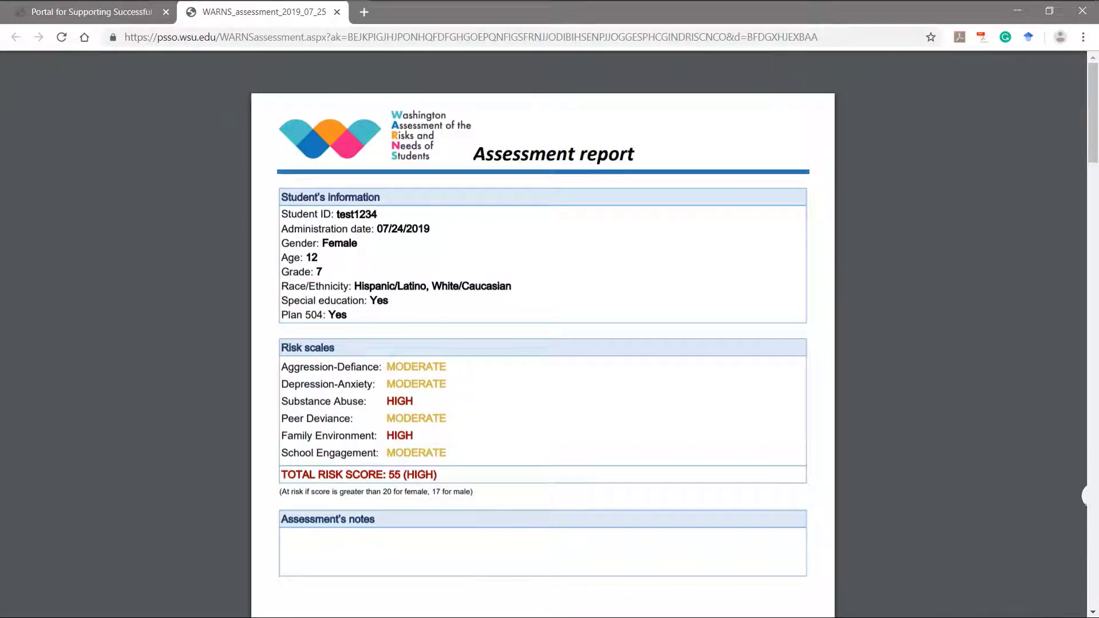
scroll(543, 332, "down", 3)
scroll(542, 332, "down", 6)
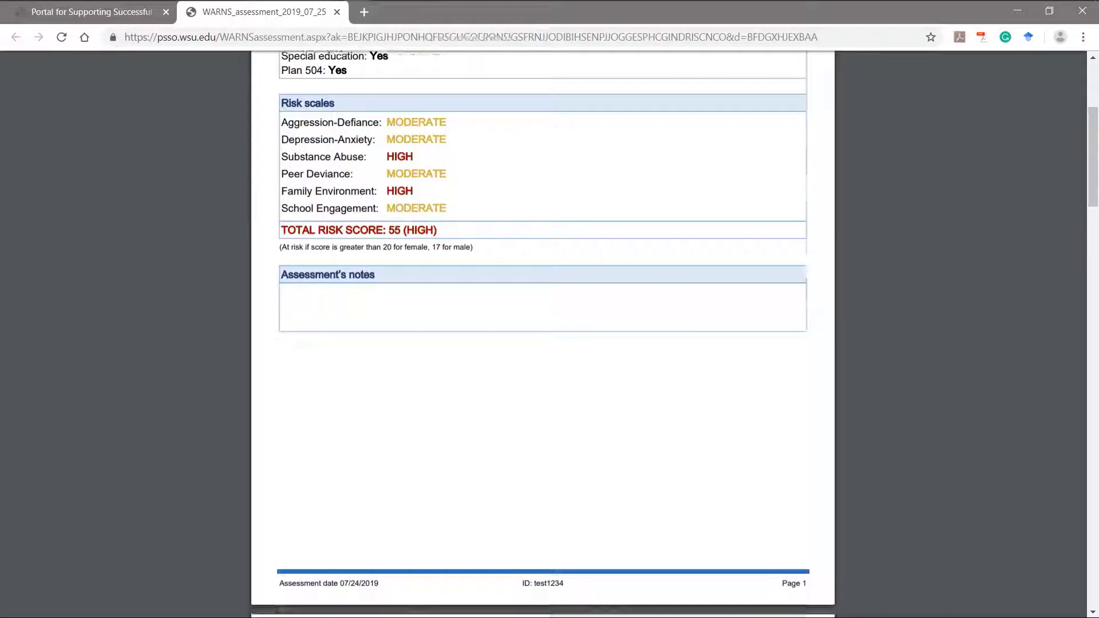
scroll(542, 332, "down", 3)
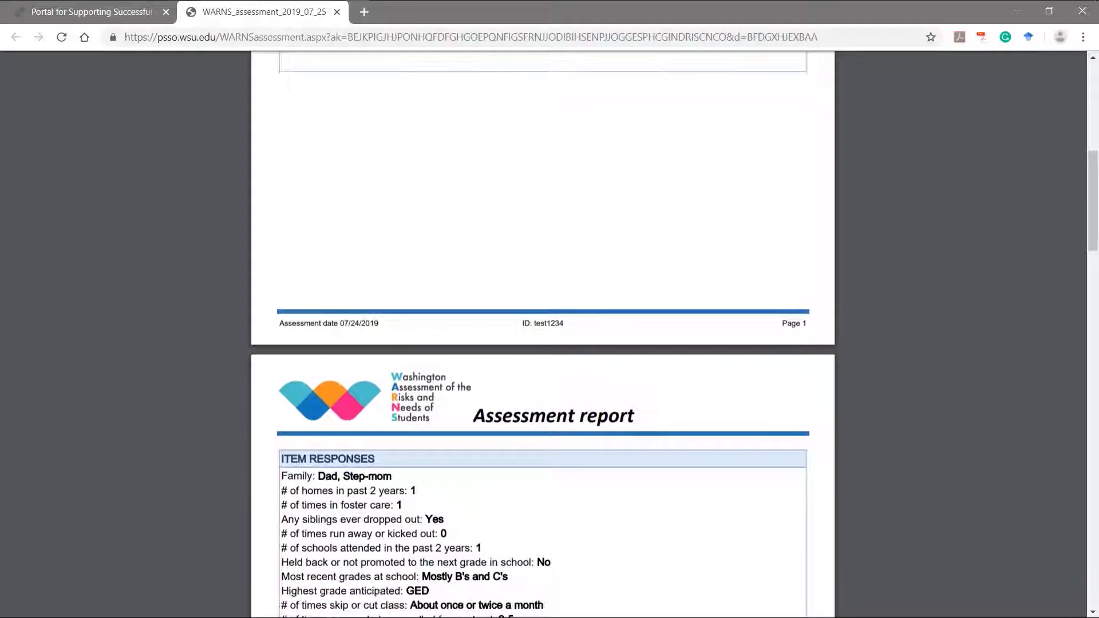
scroll(542, 332, "down", 4)
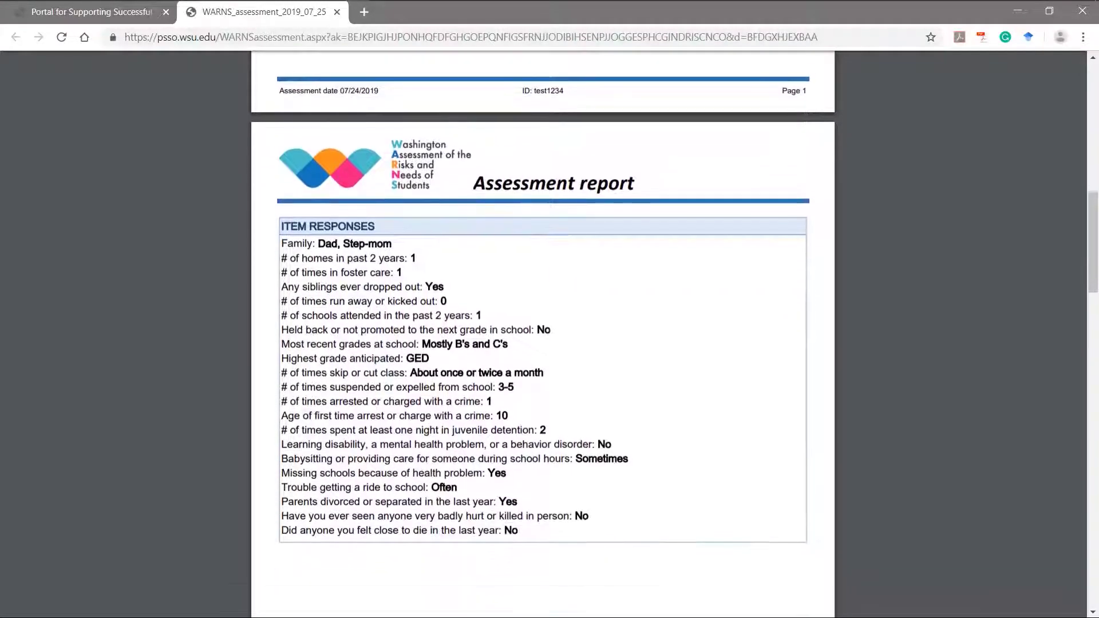
scroll(543, 331, "down", 5)
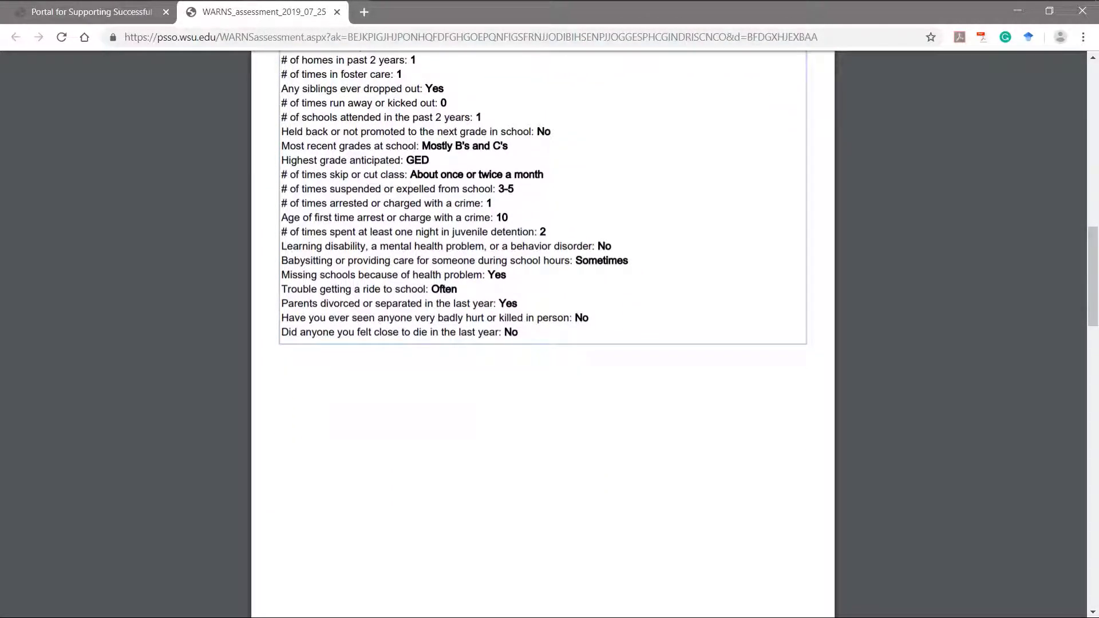
scroll(543, 332, "down", 6)
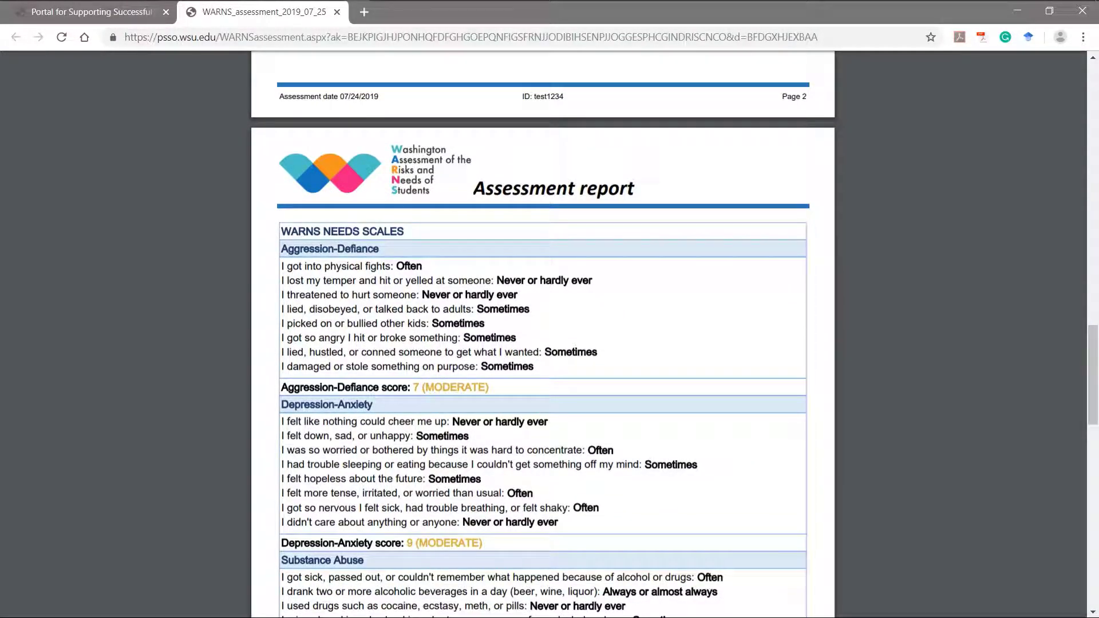
key("ctrl+w")
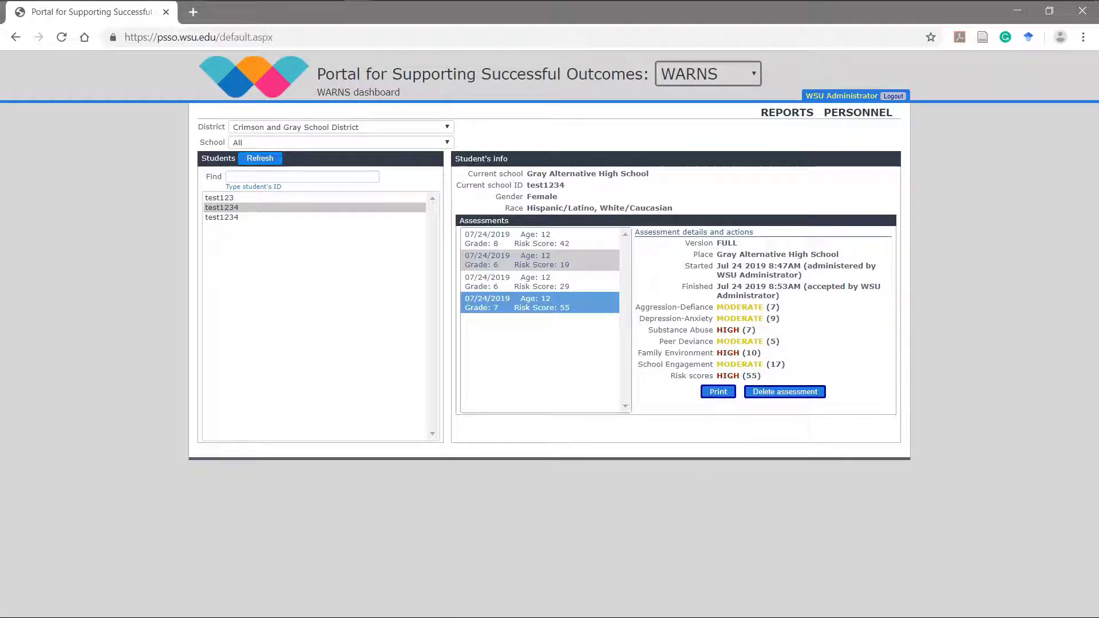
left_click(786, 112)
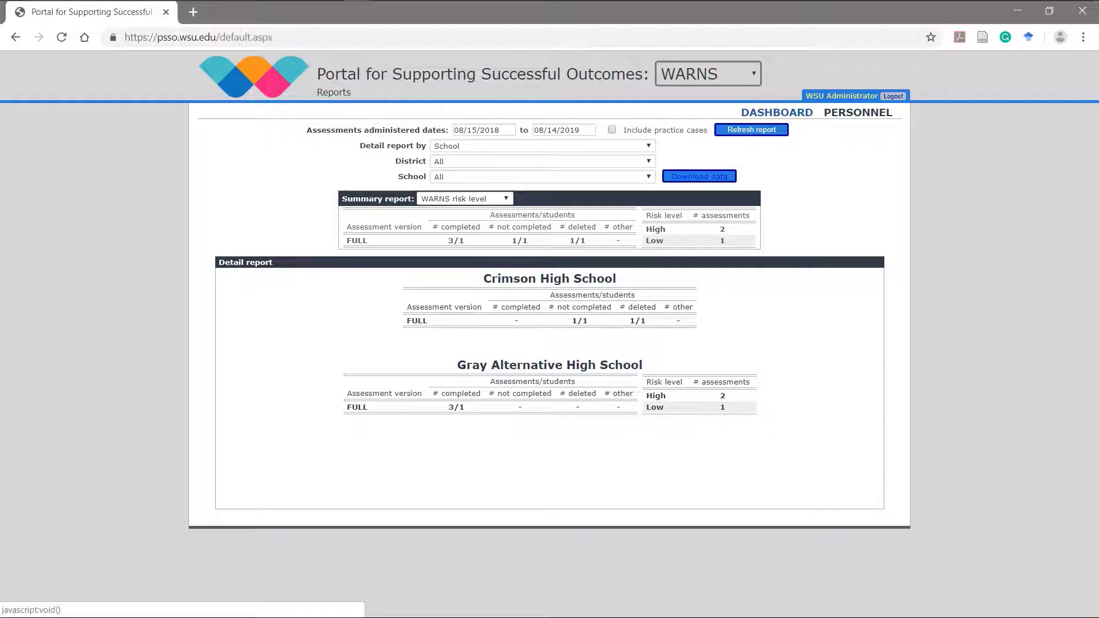
left_click_drag(501, 131, 453, 130)
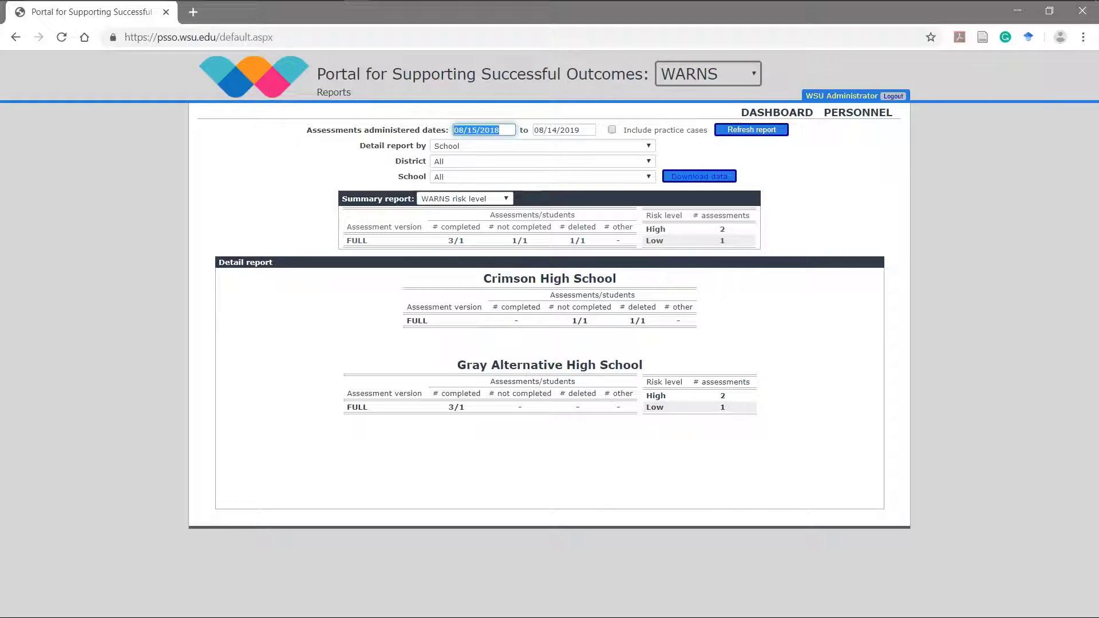
left_click(543, 146)
left_click(542, 146)
left_click(542, 161)
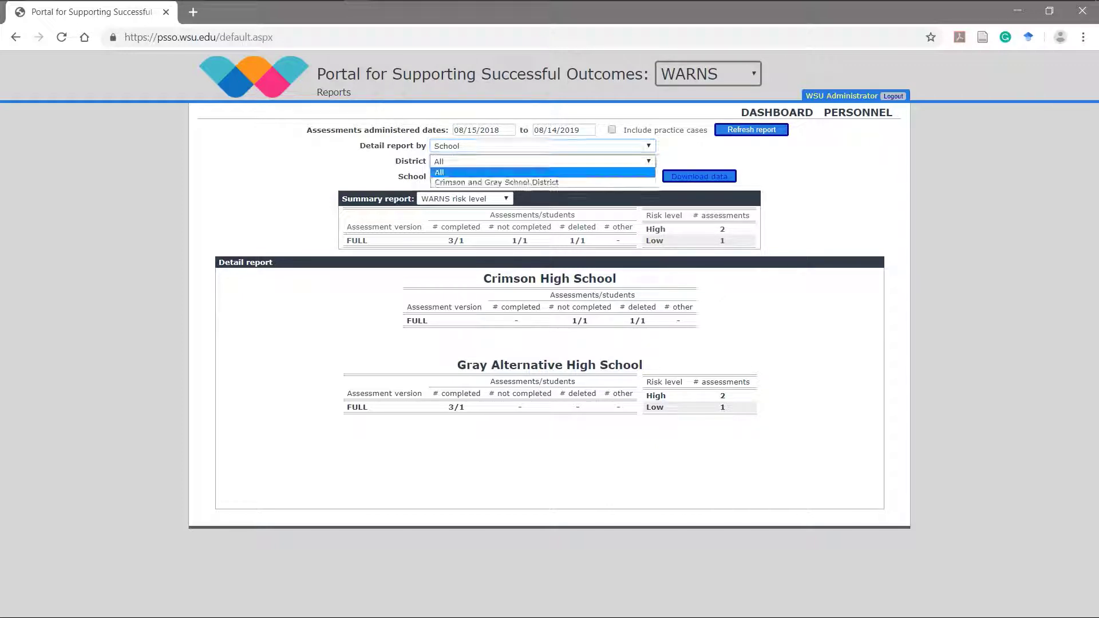
left_click(542, 172)
left_click(543, 177)
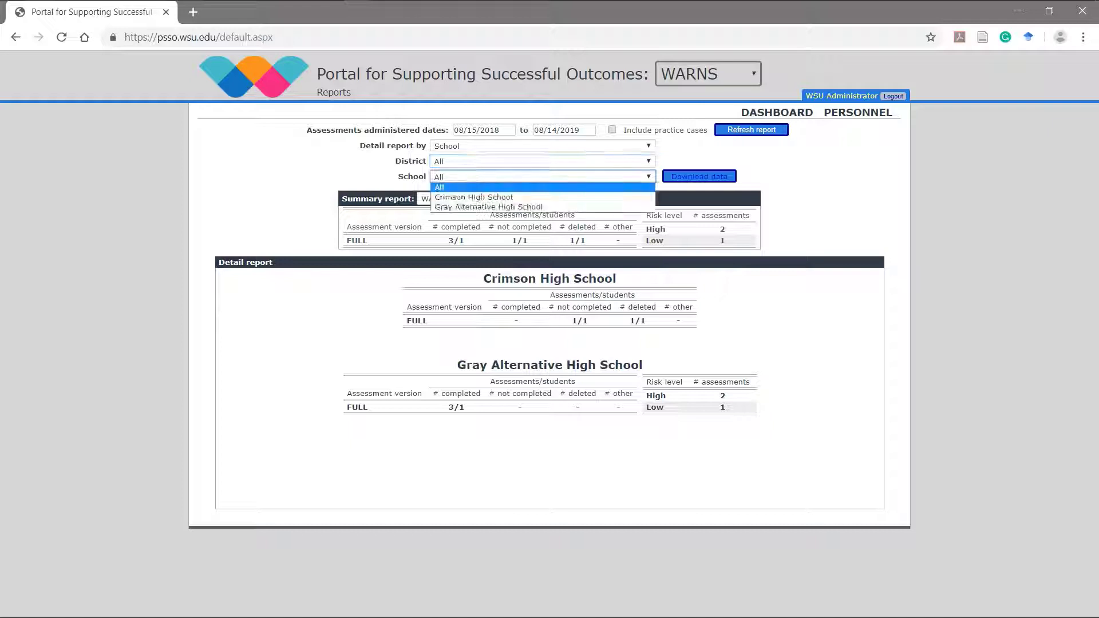
left_click(542, 177)
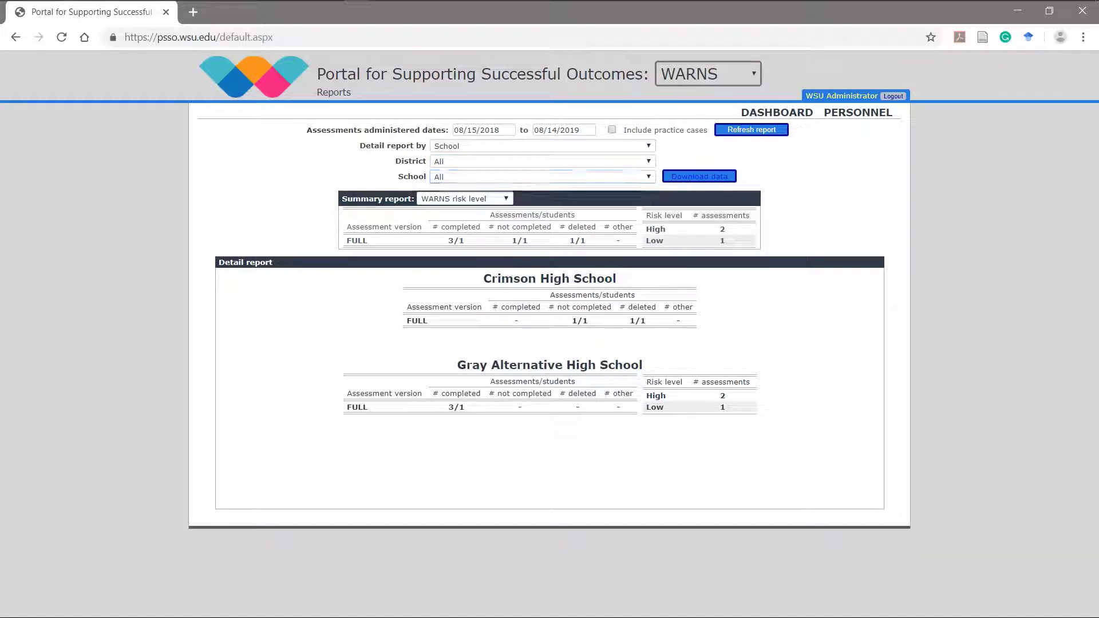
left_click(464, 199)
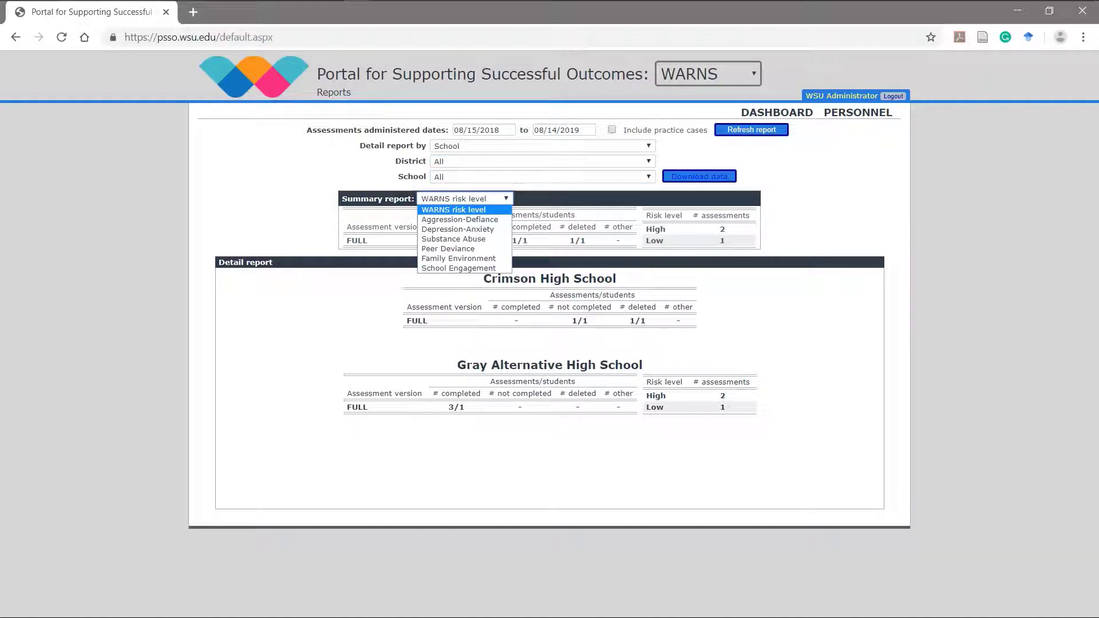
key("Escape")
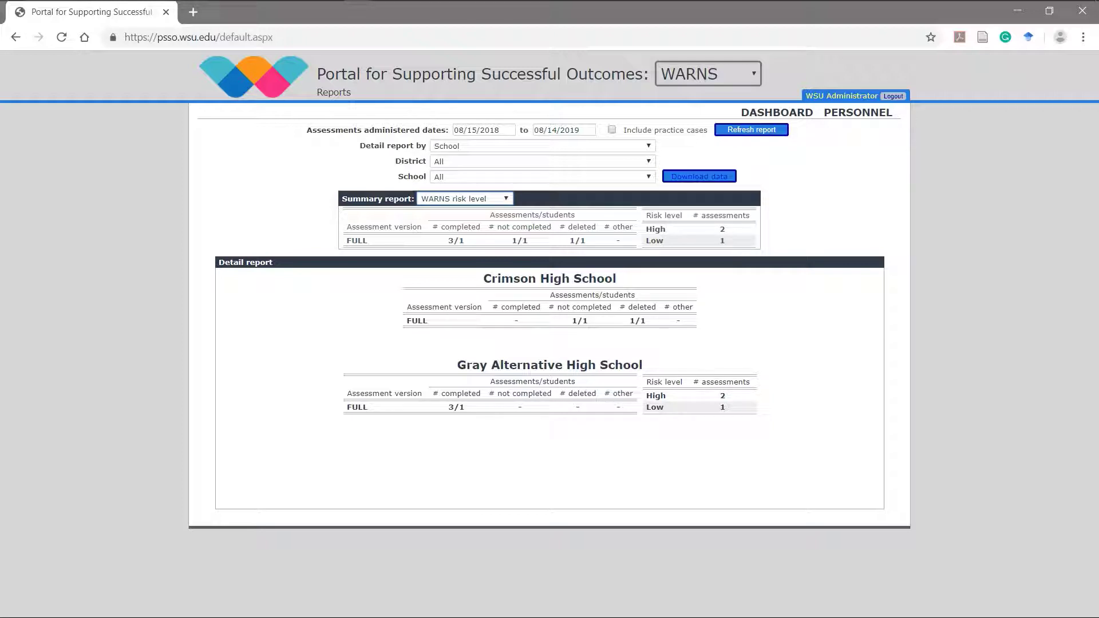
Step: Include practice cases in the report counts, then move to Personnel management
left_click(611, 129)
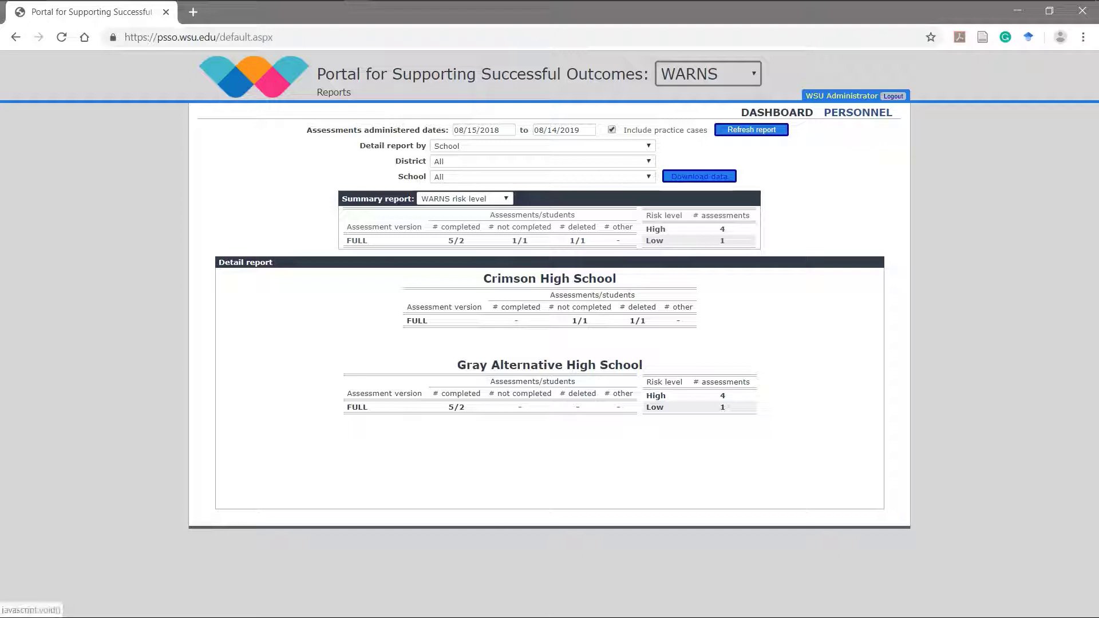
left_click(861, 113)
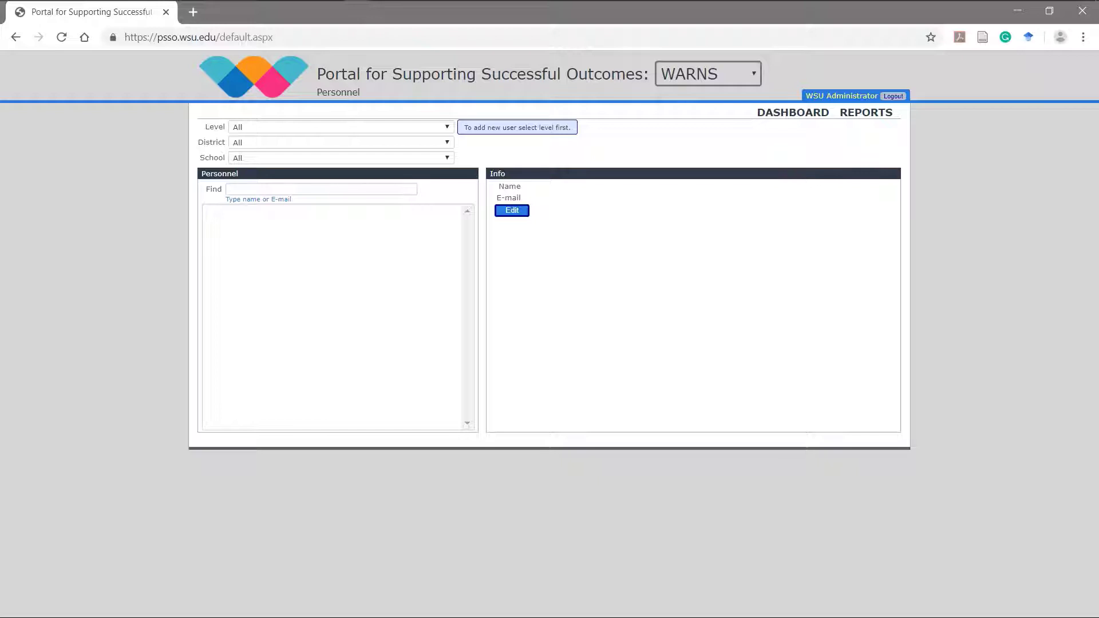
Step: Filter personnel to School level at Crimson High School and start adding a new user
left_click(340, 128)
key("Down")
key("Down")
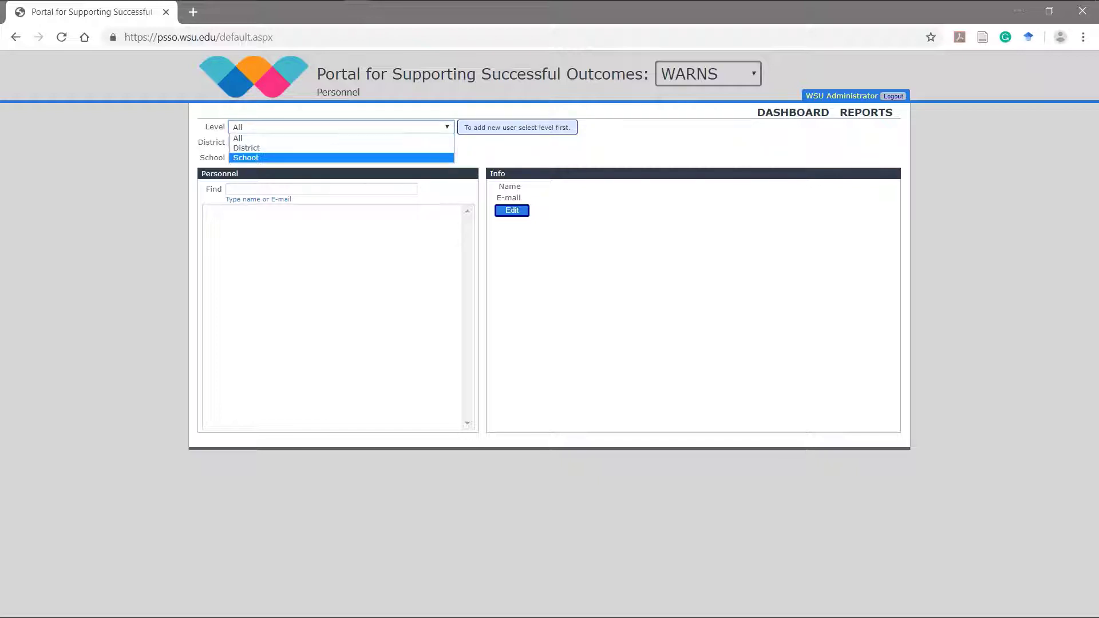
key("Return")
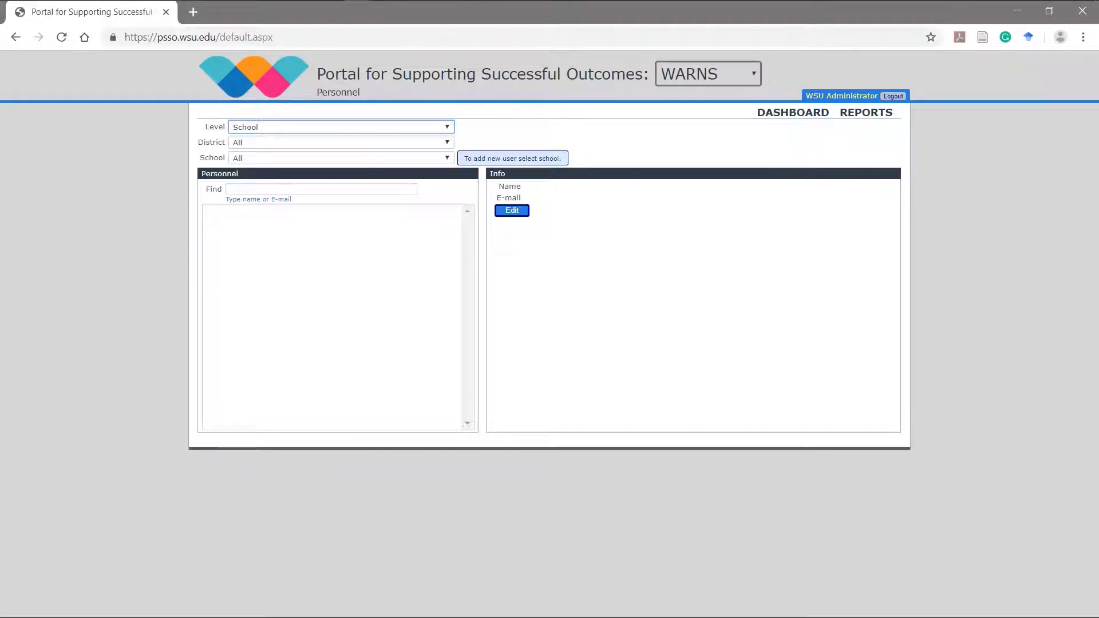
left_click(341, 158)
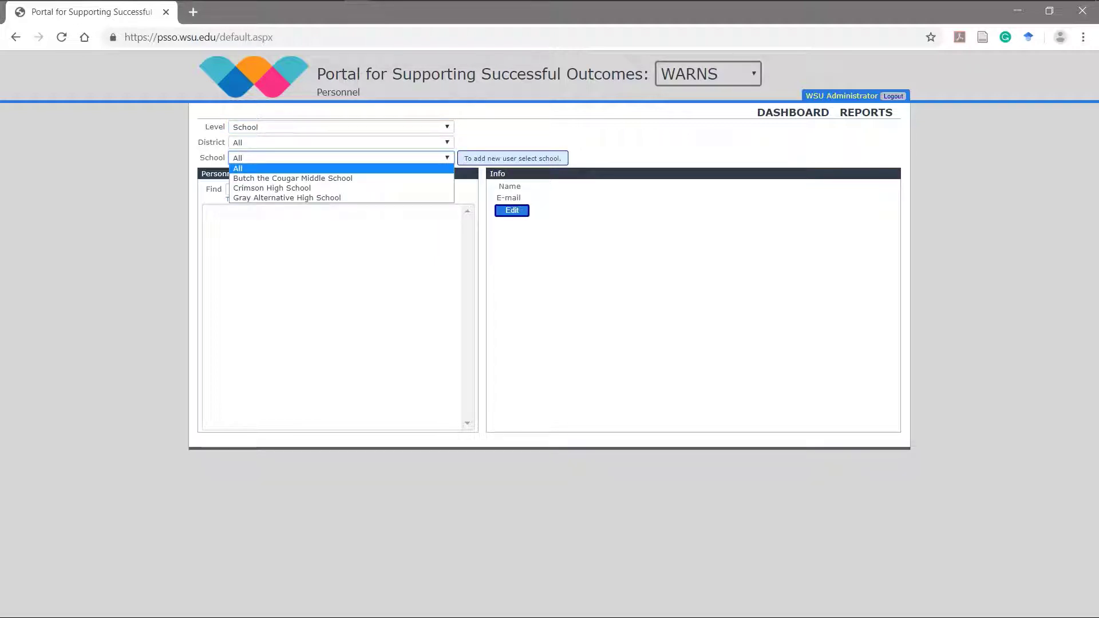
left_click(271, 187)
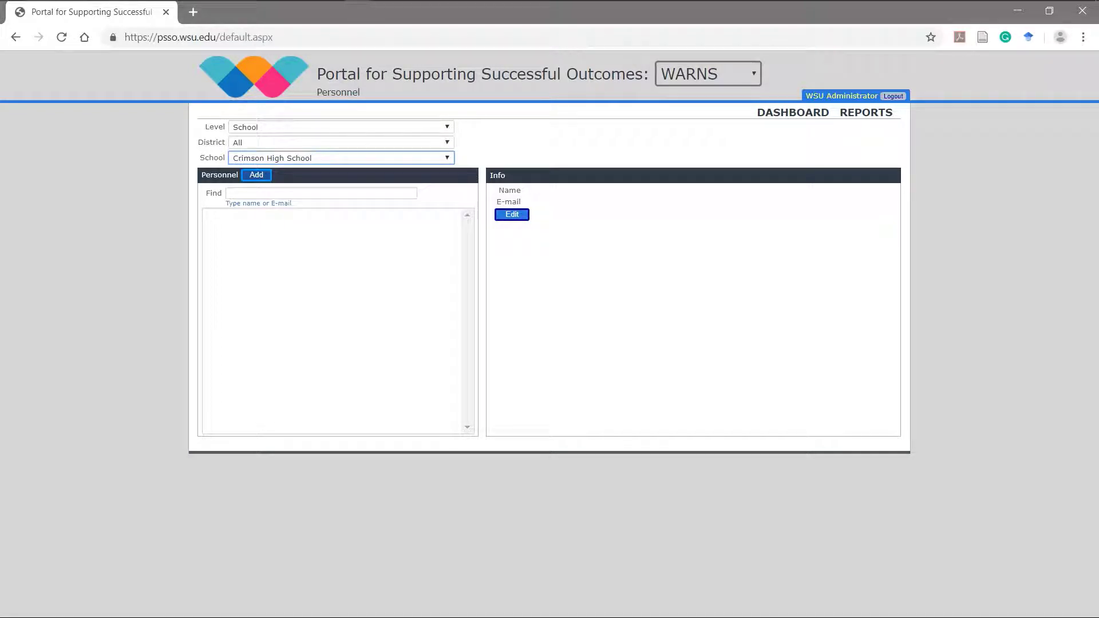
left_click(257, 175)
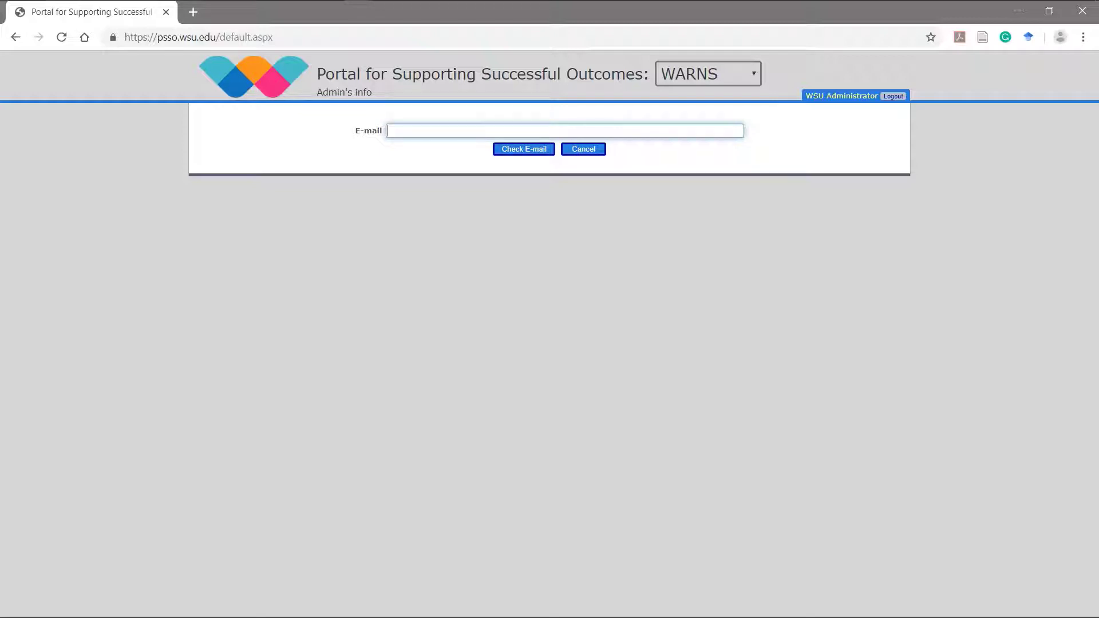
Step: Enter the new user's e-mail, first and last name, and grant user management and student records access
key("Return")
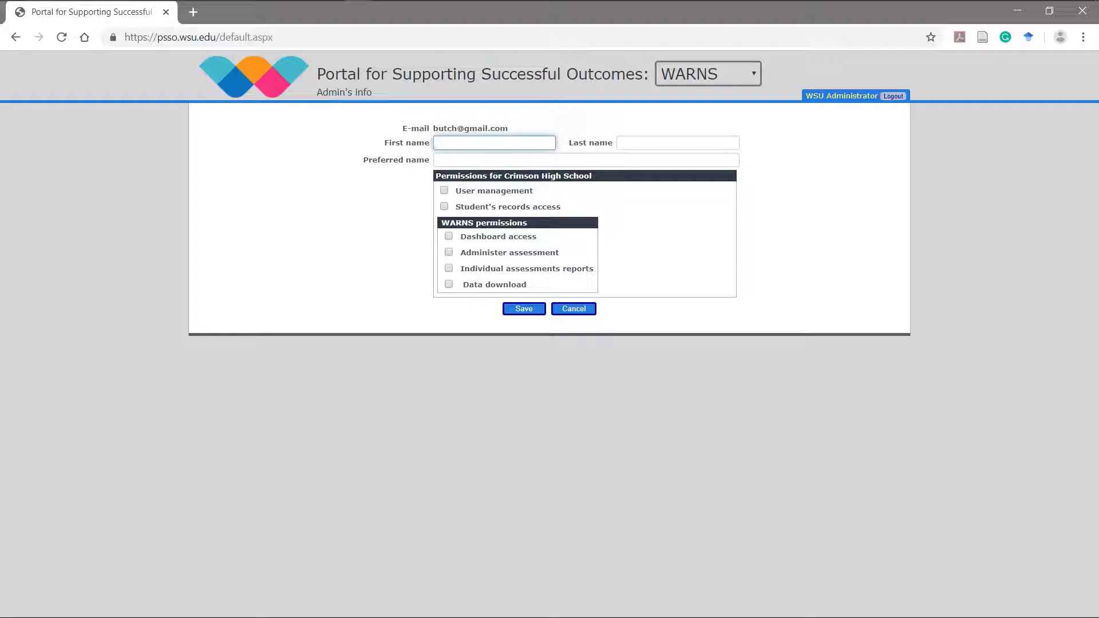
key("Tab")
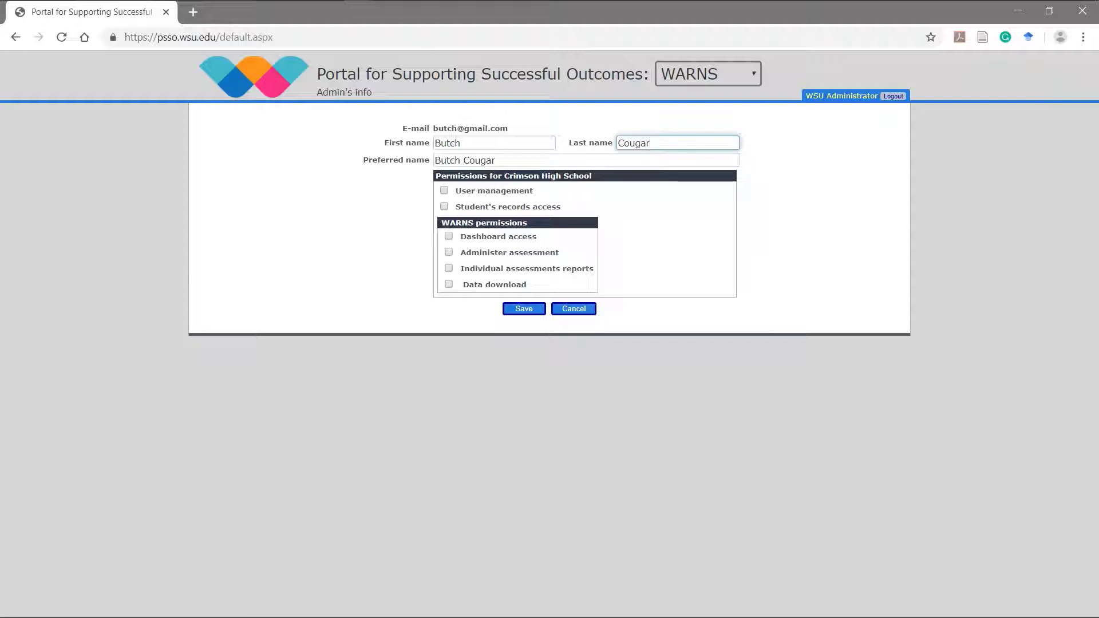
left_click(444, 190)
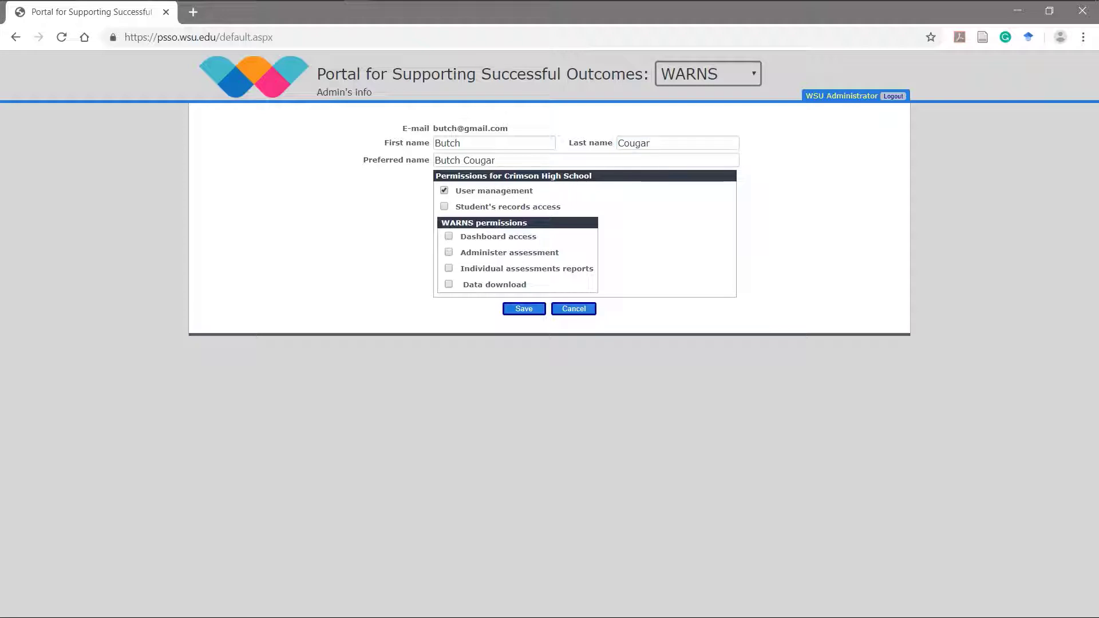
left_click(444, 206)
Step: Grant assessment administration permission, save the user, and review their entry in the Personnel list
left_click(449, 252)
left_click(524, 309)
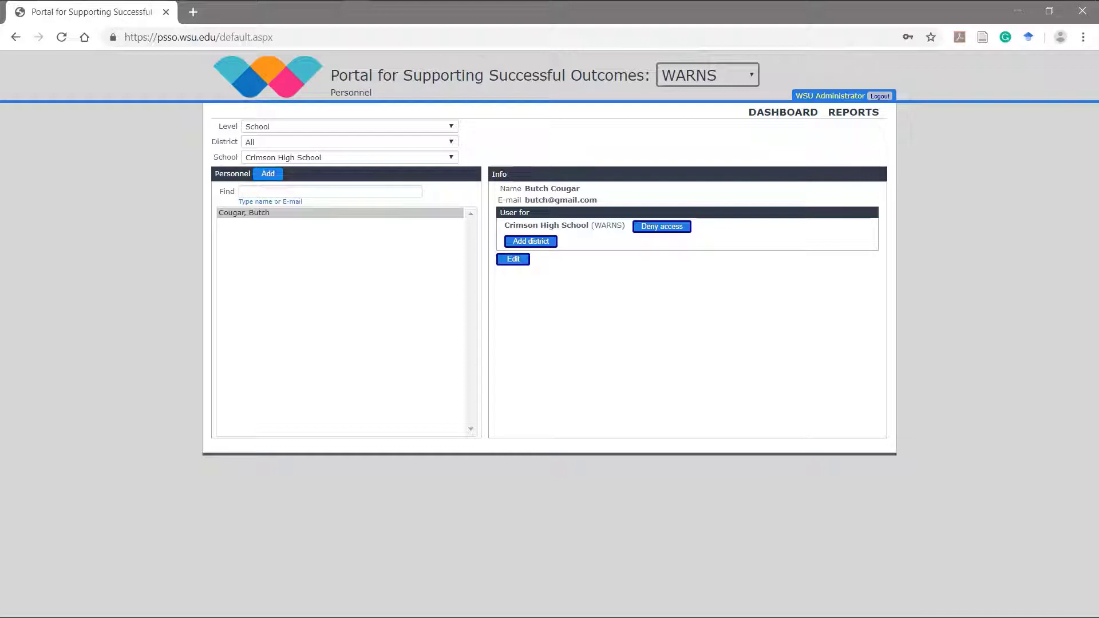
left_click(243, 212)
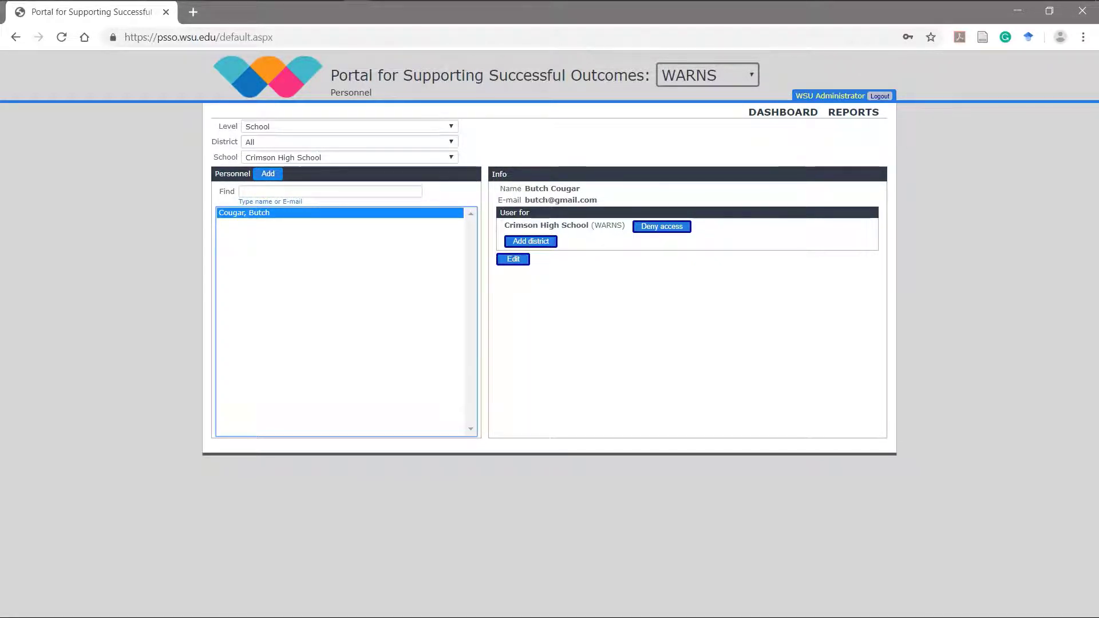
left_click(512, 259)
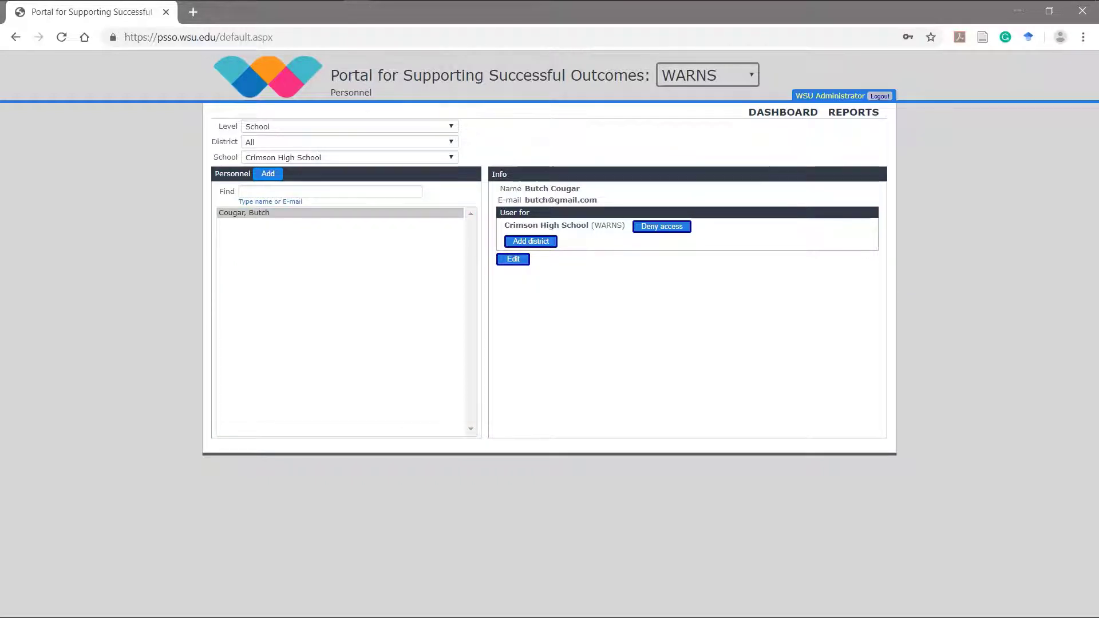